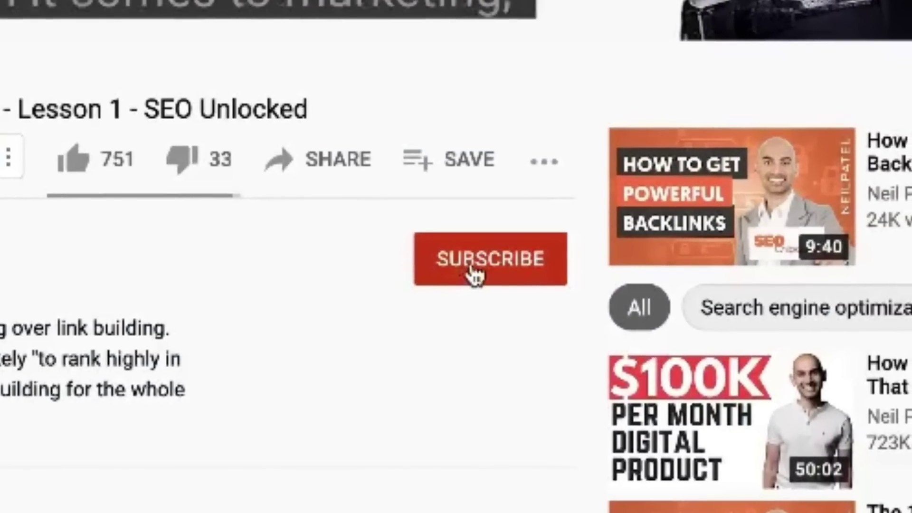
left_click(472, 273)
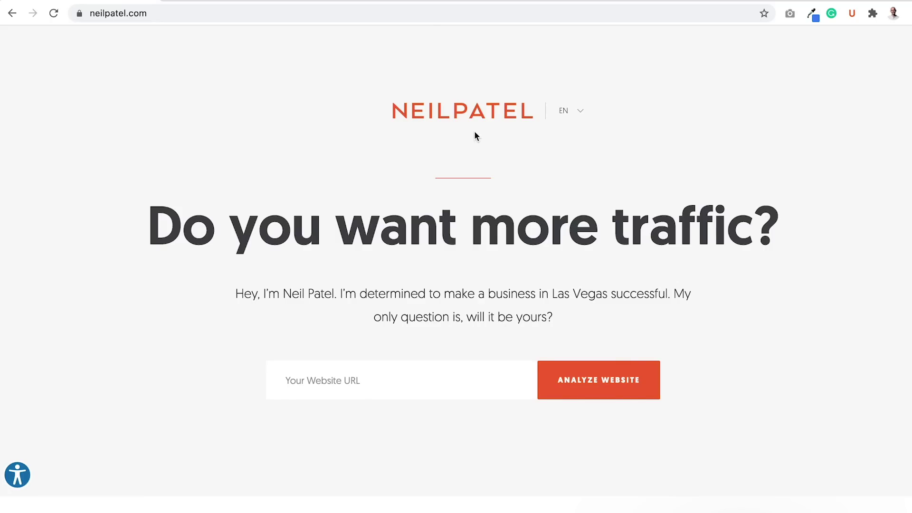
Go to the SEO Analyzer page at neilpatel.com/seo-analyzer.
left_click(222, 17)
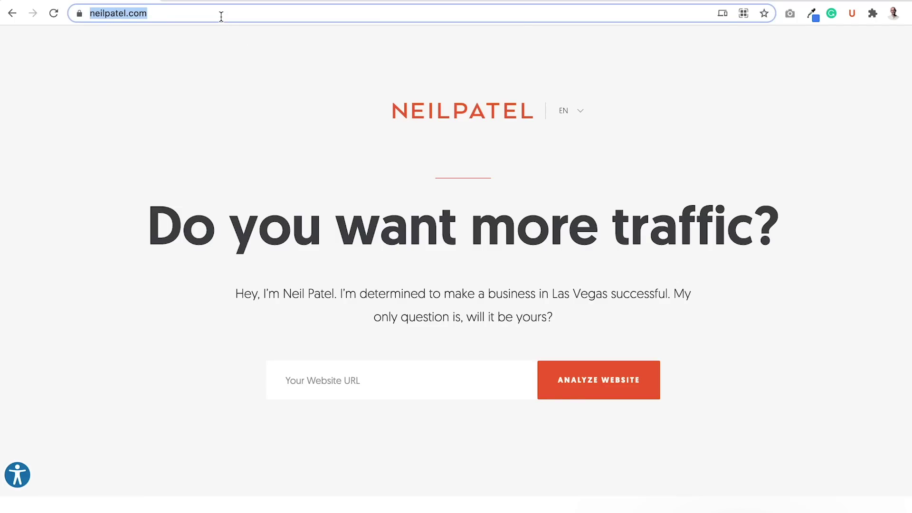
left_click(221, 16)
type("/se")
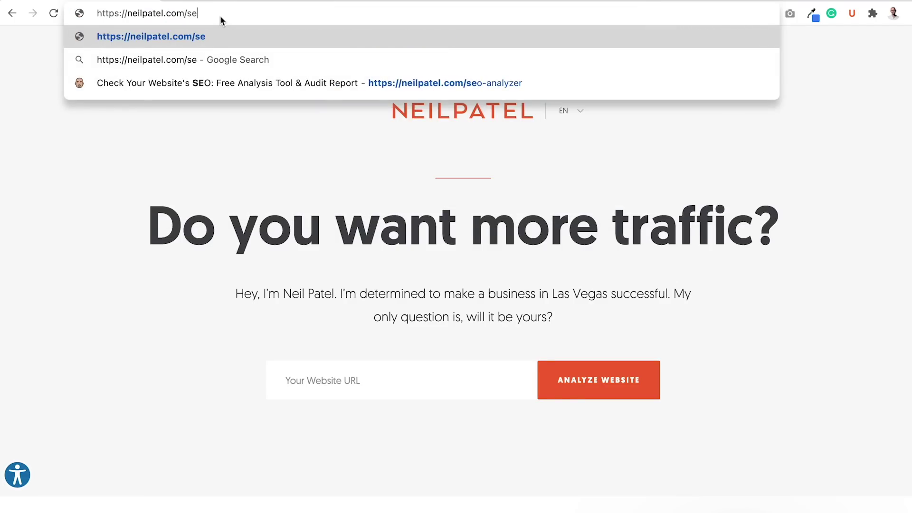
type("o-ana")
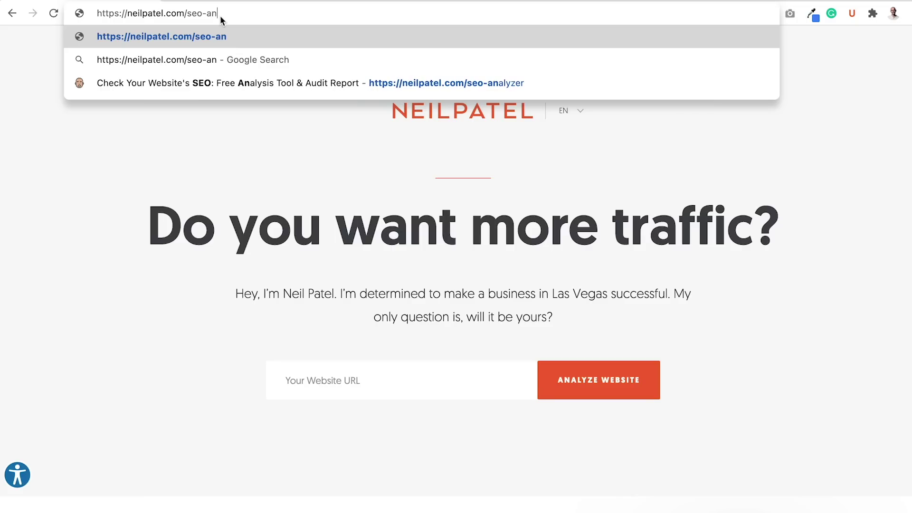
key("Down")
key("Down")
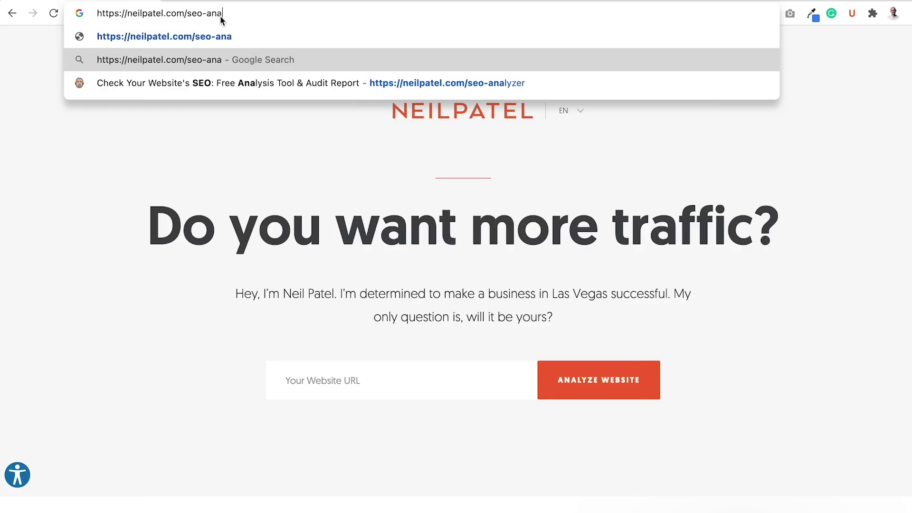
key("Return")
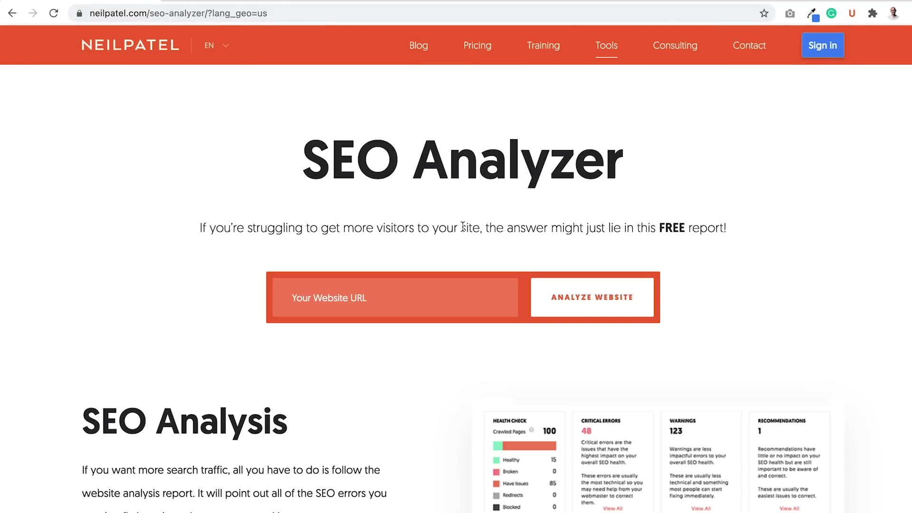
Reopen the SEO Analyzer from the site's Tools links, first in the page header and again in the footer.
mouse_move(613, 54)
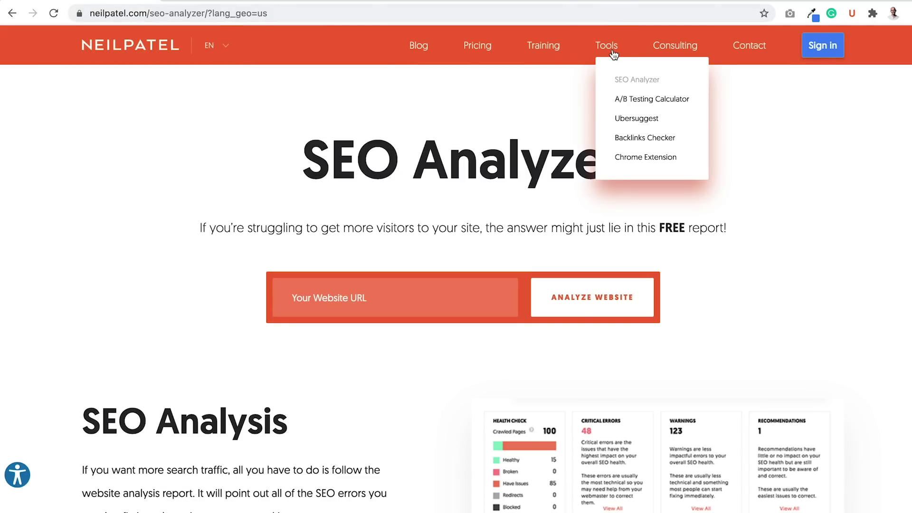
left_click(639, 79)
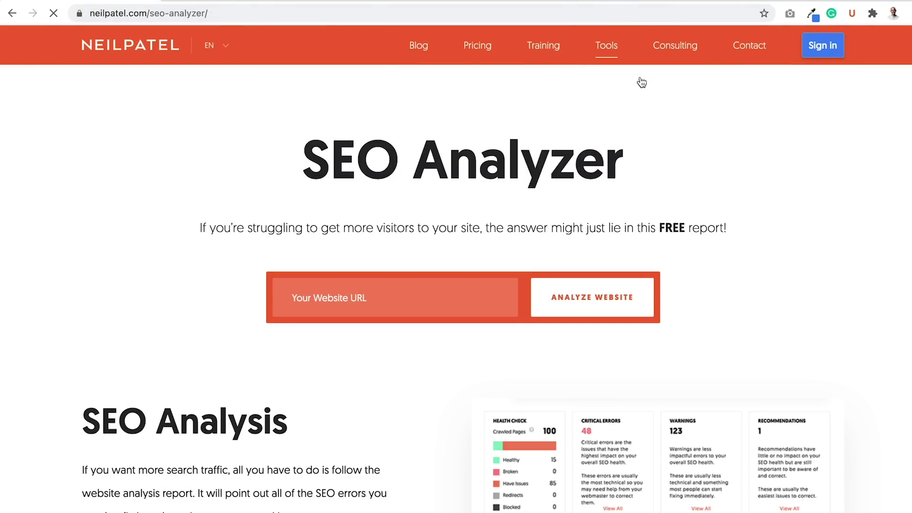
scroll(572, 191, "down", 15)
mouse_move(638, 484)
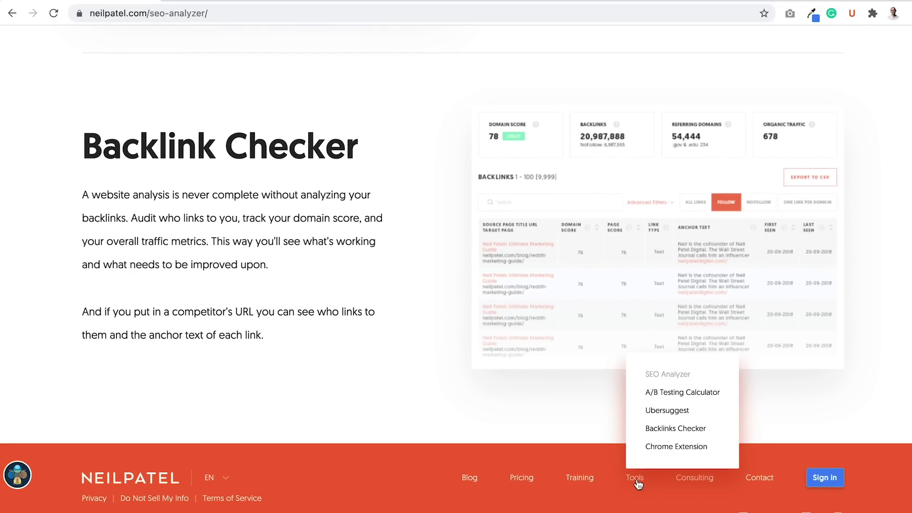
left_click(666, 375)
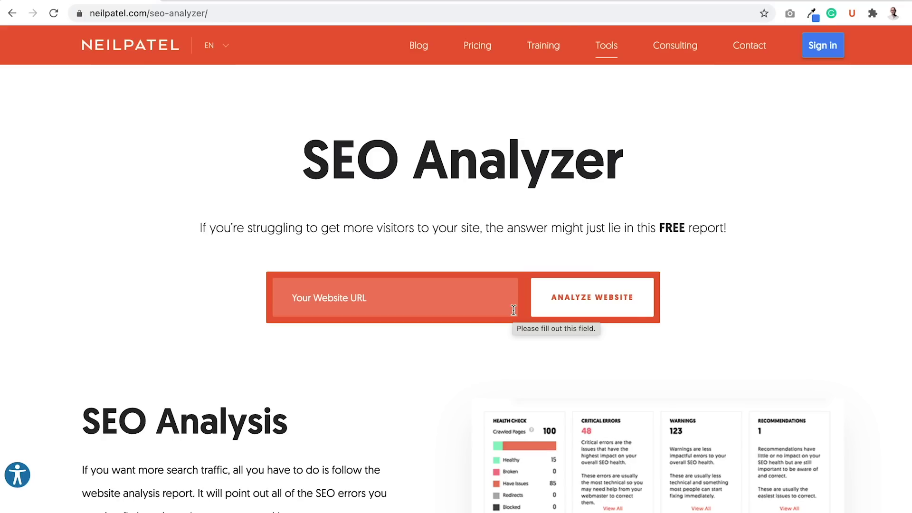
Run the SEO analysis for the website neilpatel.com.
left_click(470, 302)
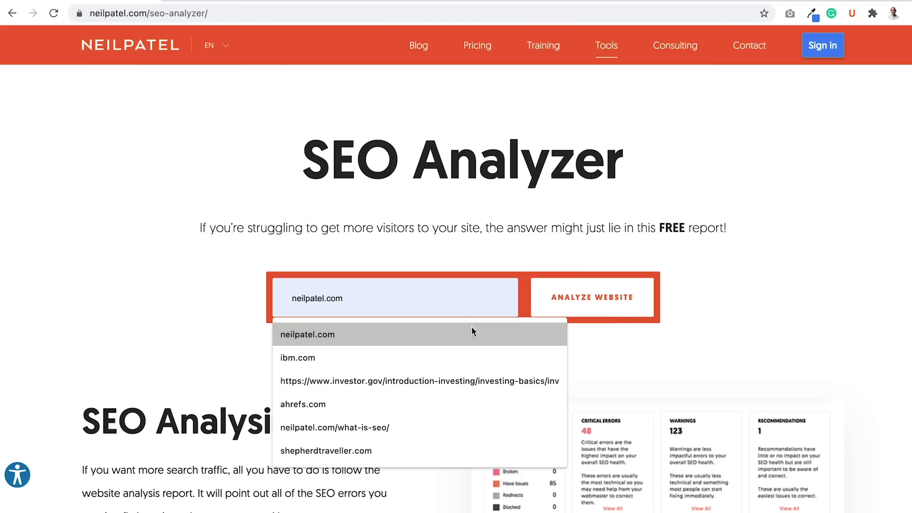
left_click(472, 328)
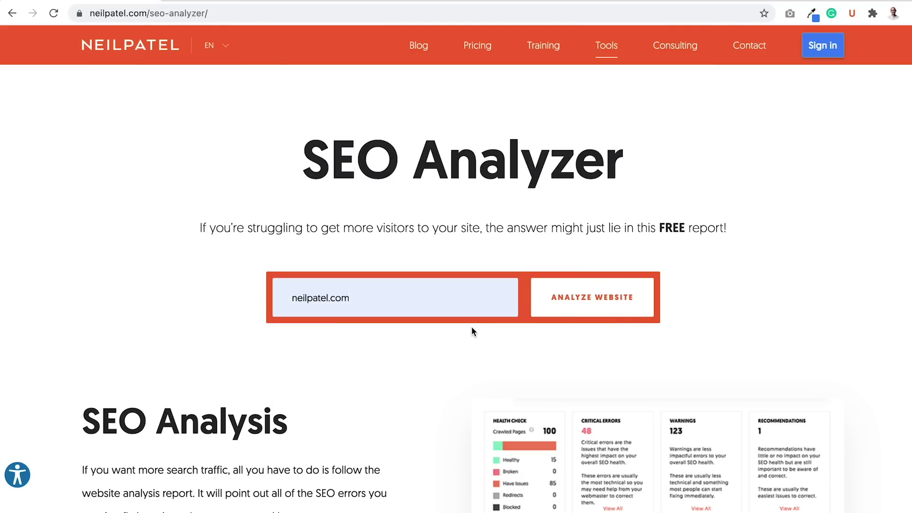
left_click(588, 316)
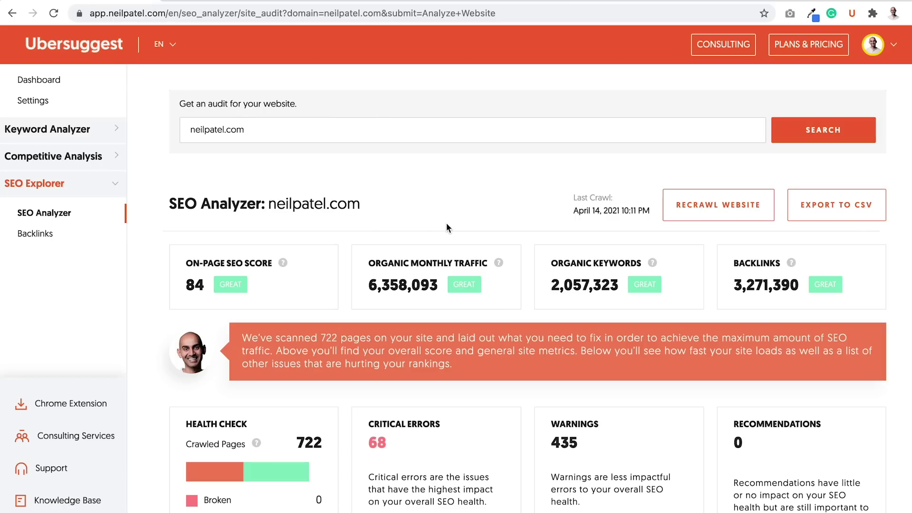
Review the audit report's health check, site speed breakdown with the Speed Index explanation, and top SEO issues.
scroll(445, 229, "down", 3)
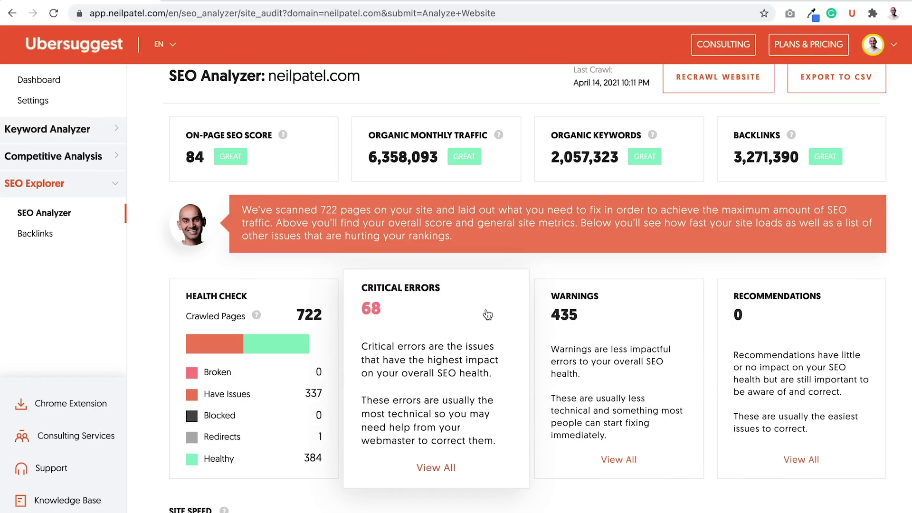
scroll(488, 315, "down", 7)
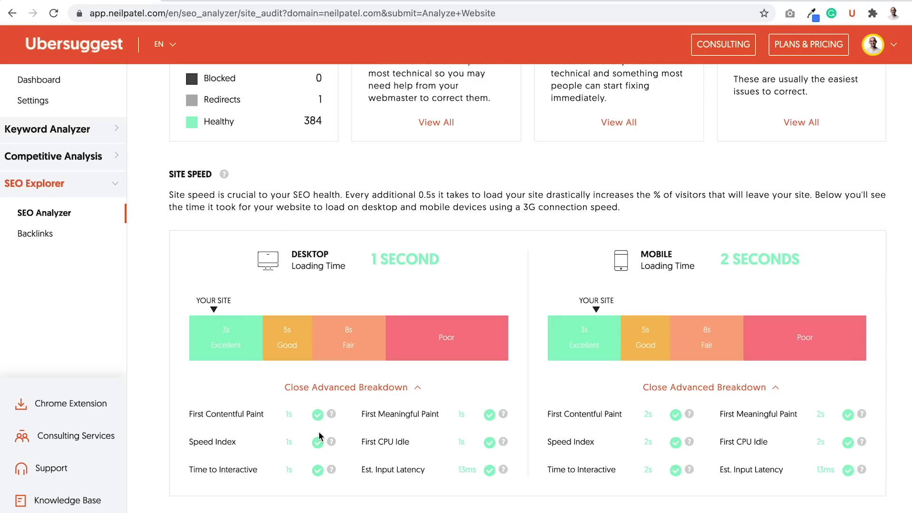
mouse_move(333, 446)
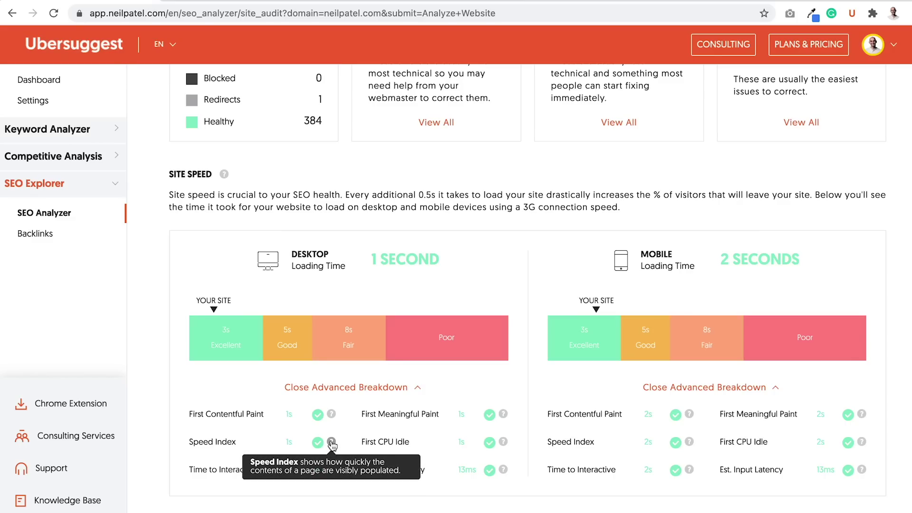
scroll(332, 445, "down", 6)
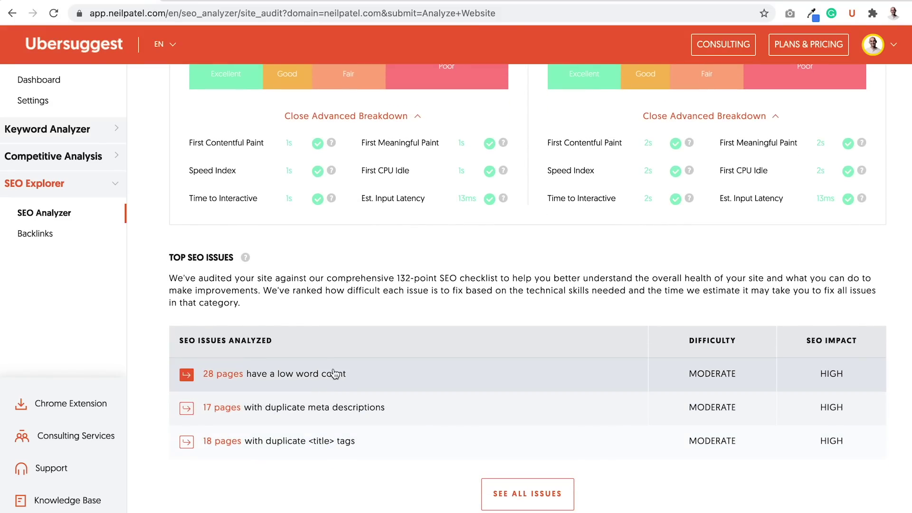
Open the report's critical errors and read what the low word count issue is and how to fix it.
scroll(335, 444, "up", 1)
scroll(335, 444, "up", 11)
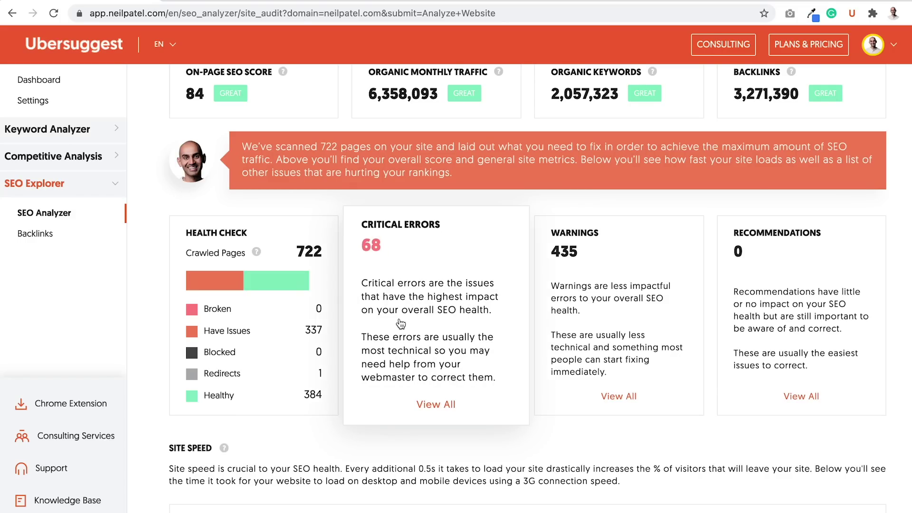
left_click(459, 286)
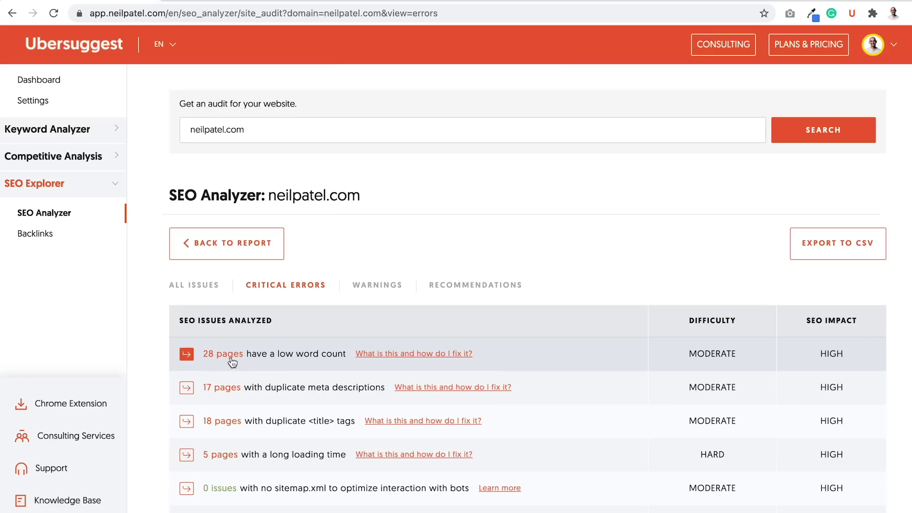
left_click(375, 355)
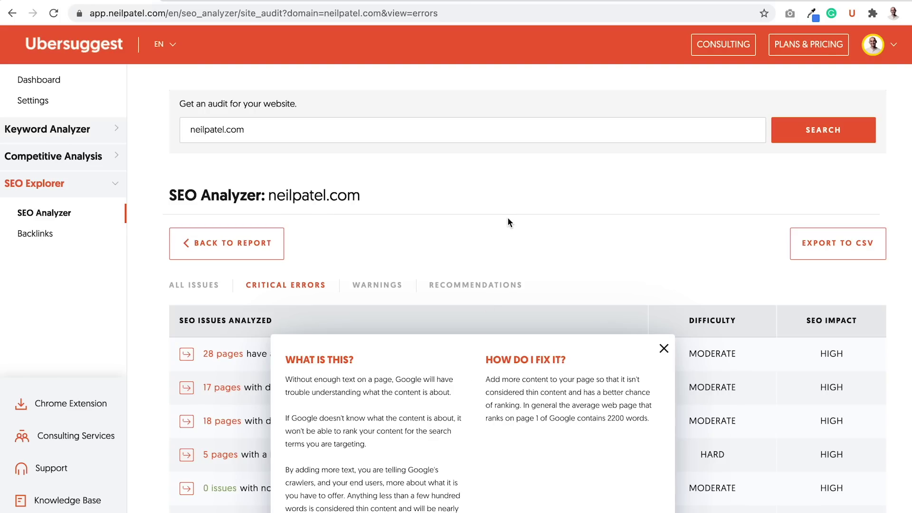
left_click(664, 349)
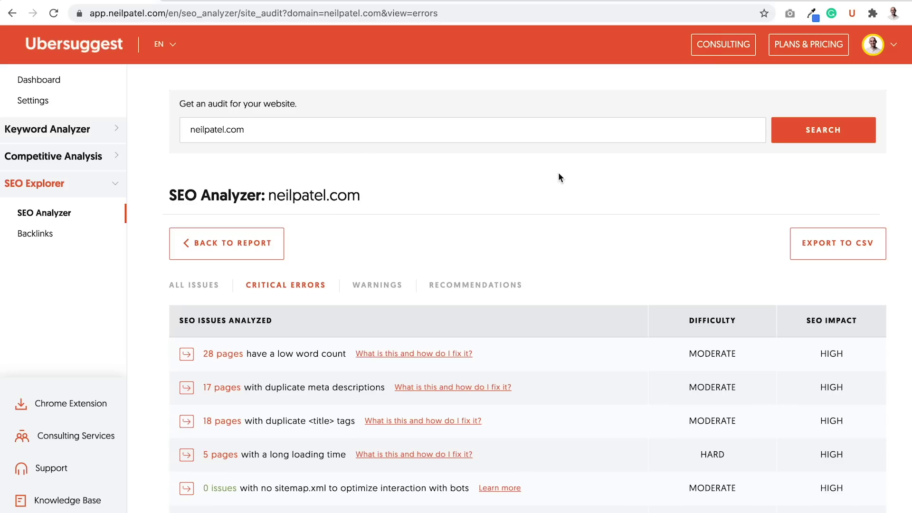
List the pages with a low word count, inspect the /es/contacto/ page, and return to the list.
left_click(187, 354)
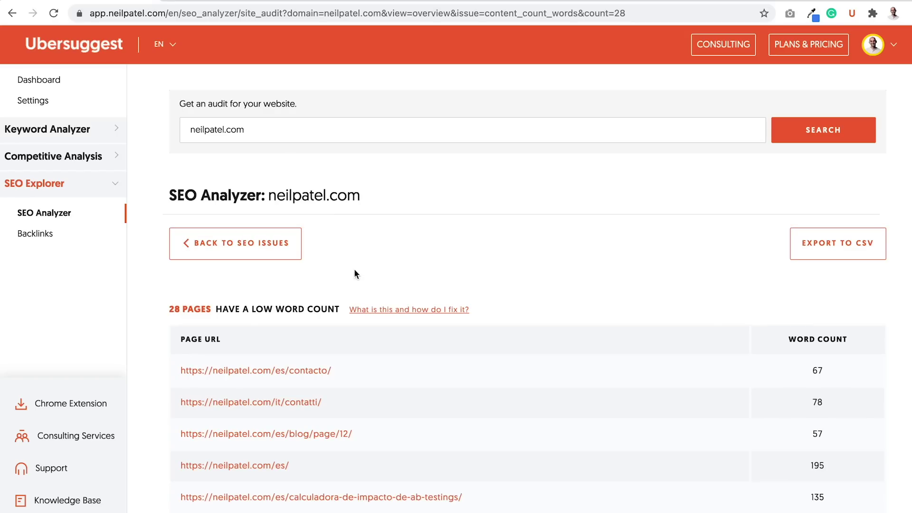
scroll(364, 267, "down", 3)
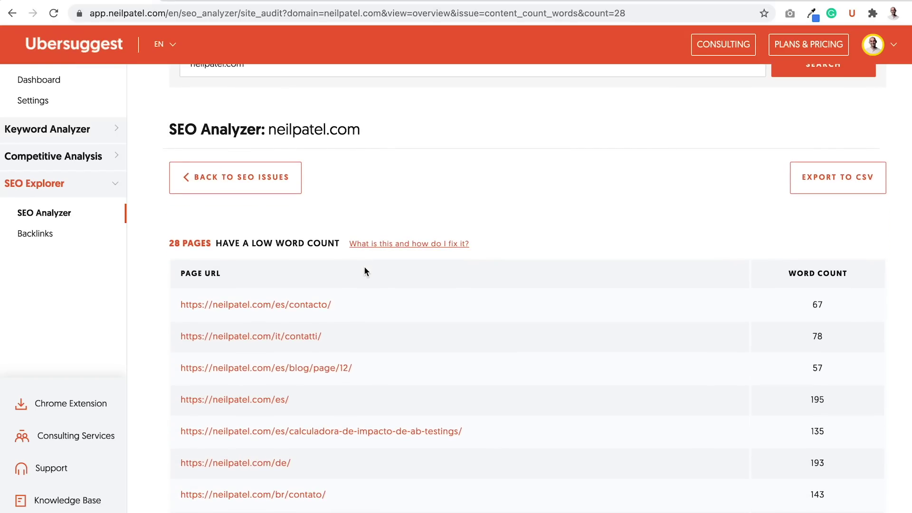
left_click(314, 311)
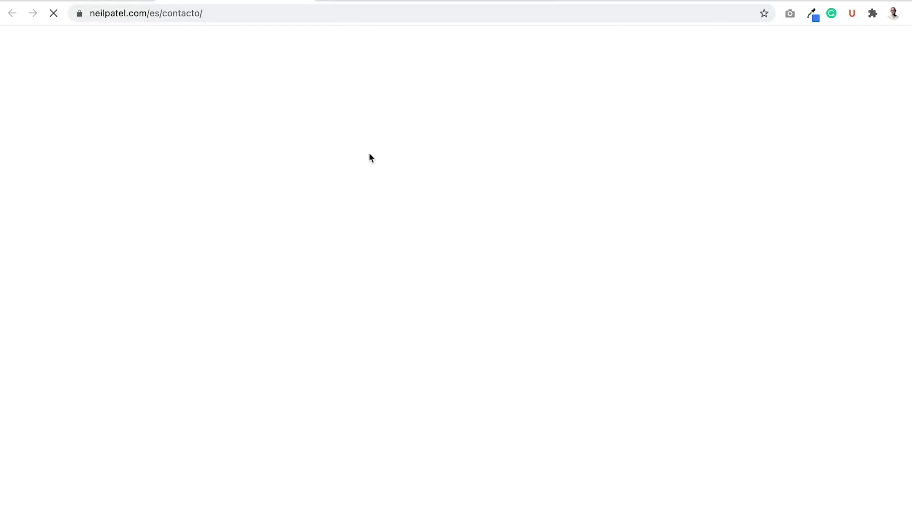
scroll(371, 157, "down", 12)
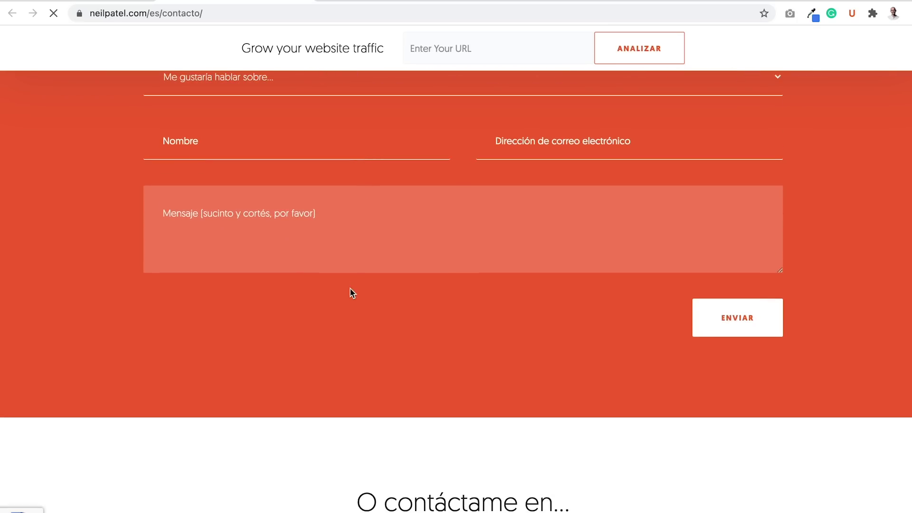
scroll(352, 293, "up", 10)
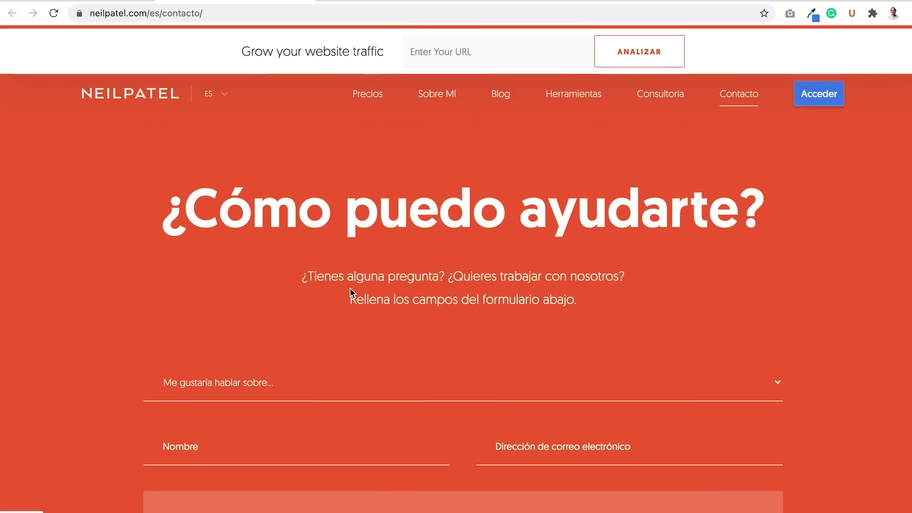
left_click(109, 3)
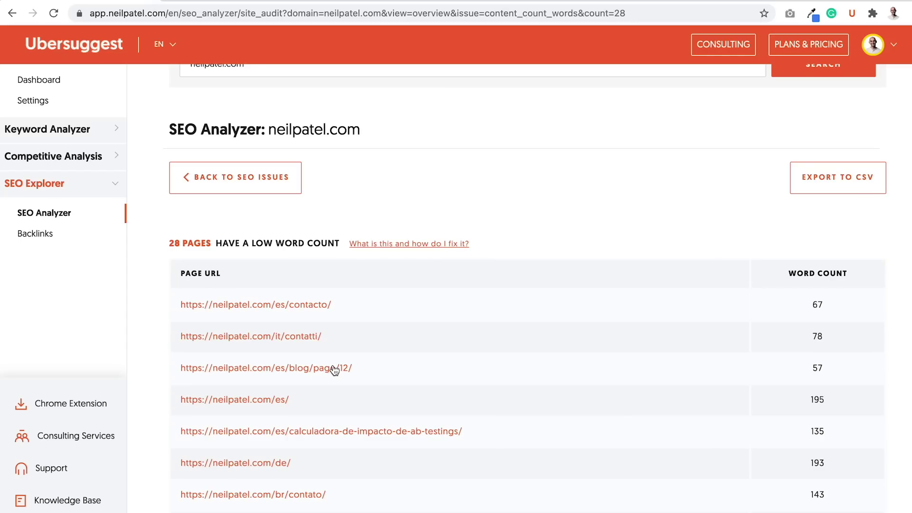
Open the /es/calculadora-de-impacto-de-ab-testings/ page in a separate tab, inspect its content, and return to the low word count list.
scroll(335, 370, "down", 1)
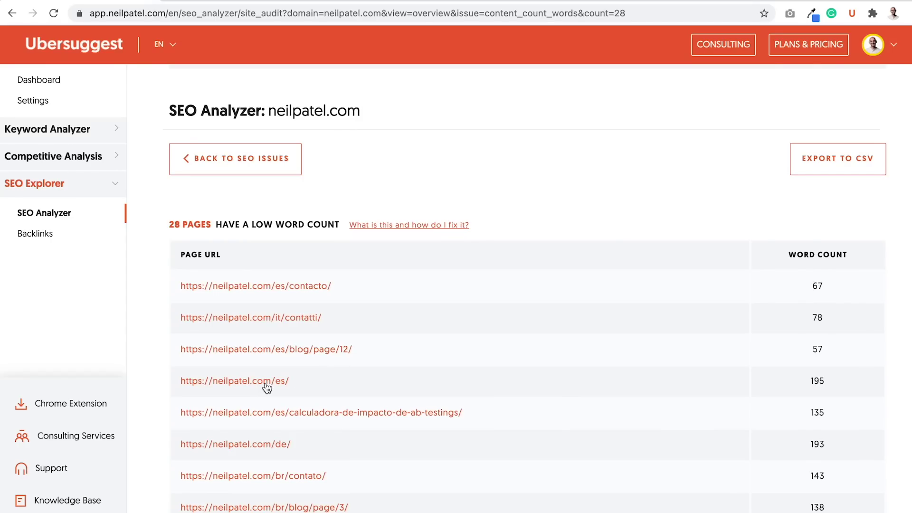
left_click(297, 420, "super")
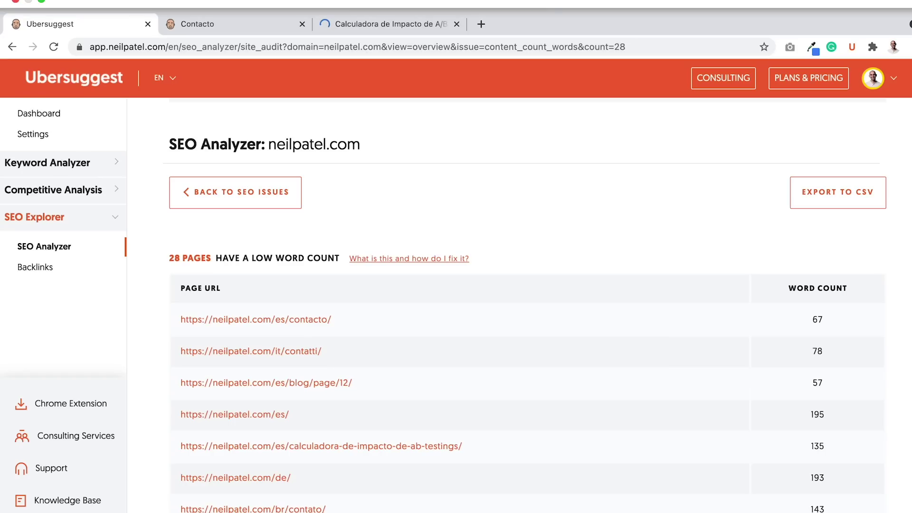
left_click(366, 22)
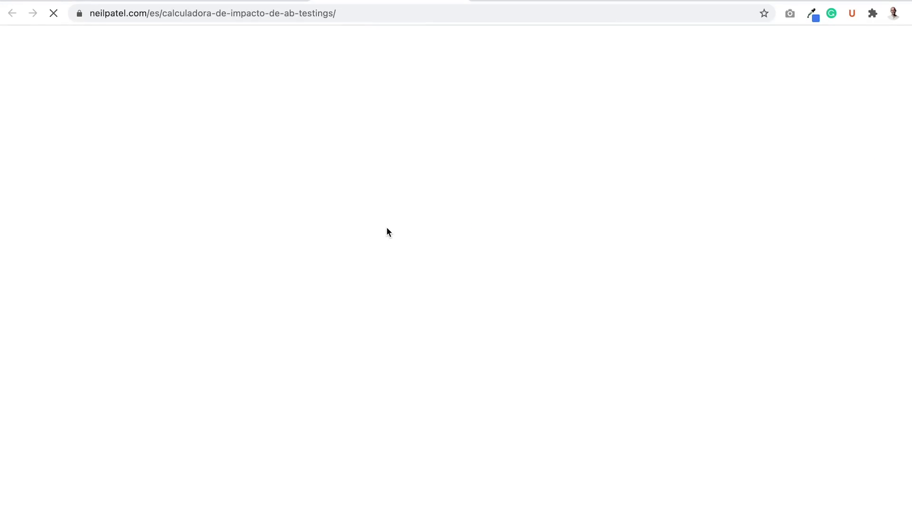
scroll(387, 227, "down", 15)
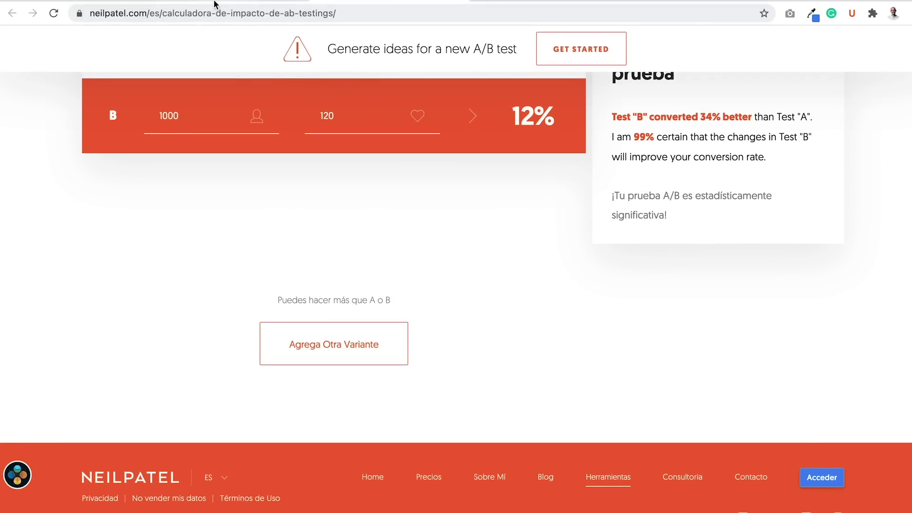
left_click(212, 1)
left_click(109, 1)
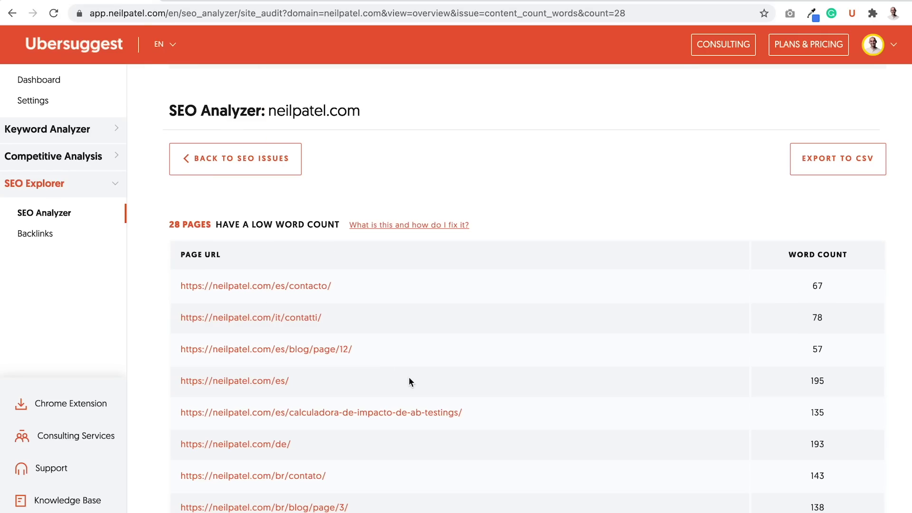
Look through the remaining URLs and word counts in the list of low word count pages.
scroll(409, 377, "down", 3)
scroll(409, 382, "down", 2)
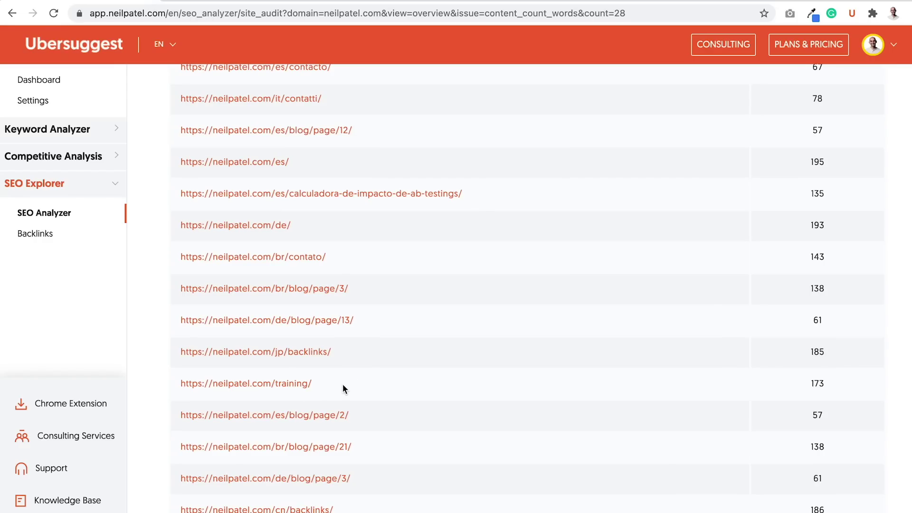
scroll(343, 384, "down", 5)
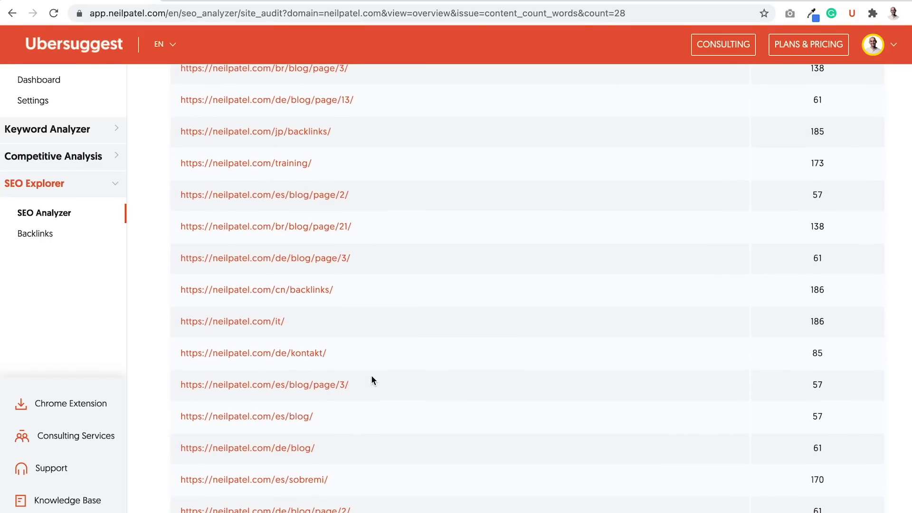
scroll(371, 377, "down", 4)
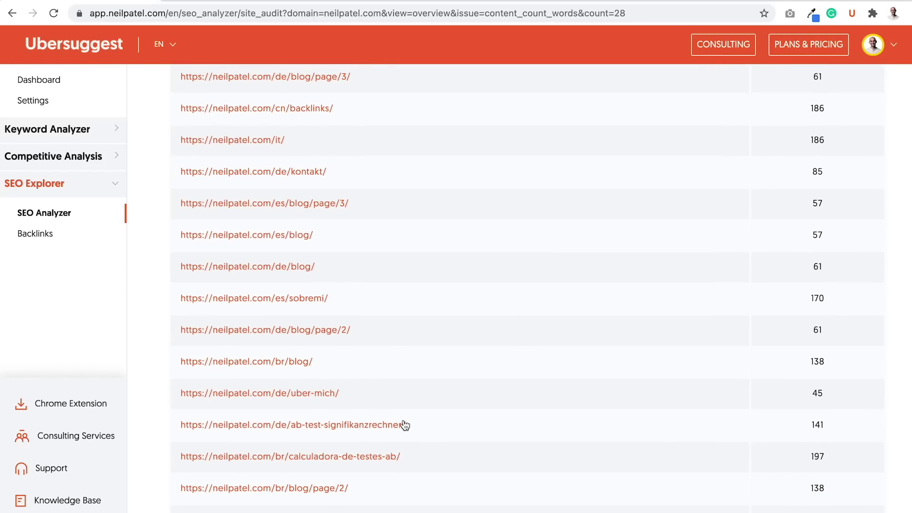
Review the URLs and word counts of the low word count pages once more and return to the SEO issues list.
scroll(427, 424, "down", 1)
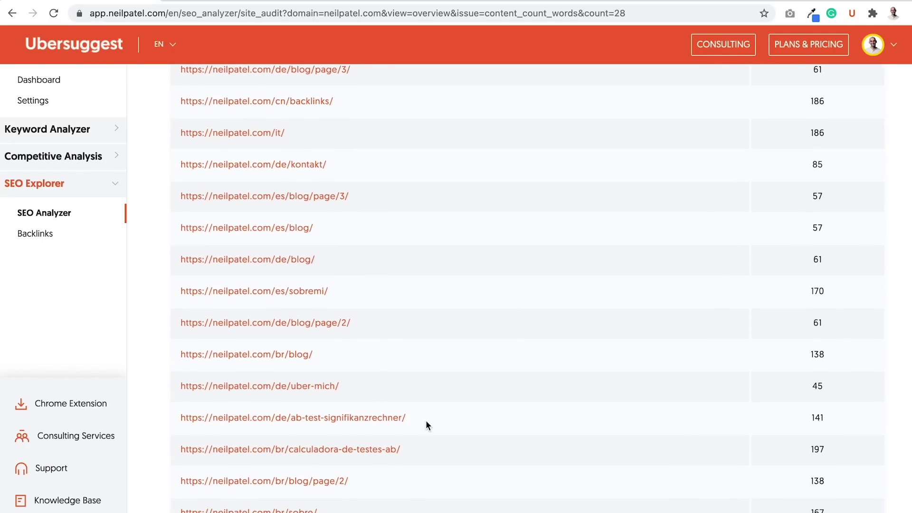
scroll(427, 424, "up", 9)
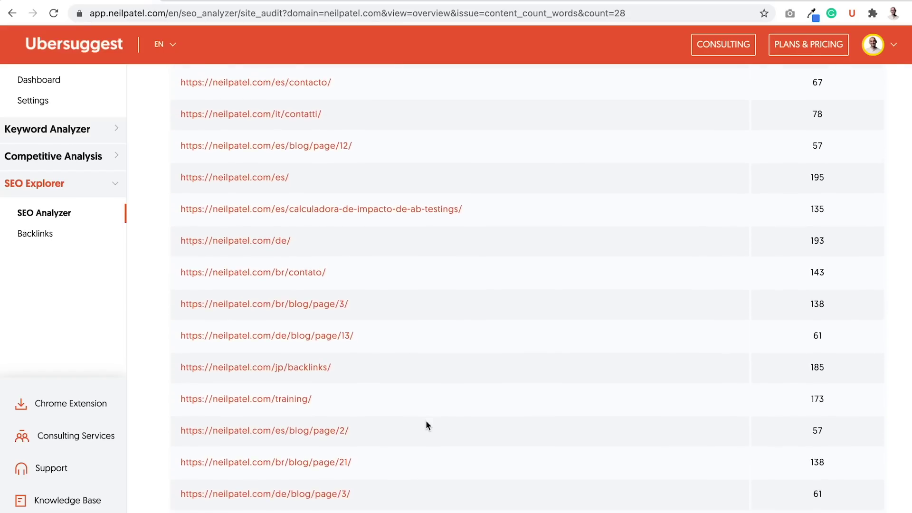
scroll(426, 423, "down", 9)
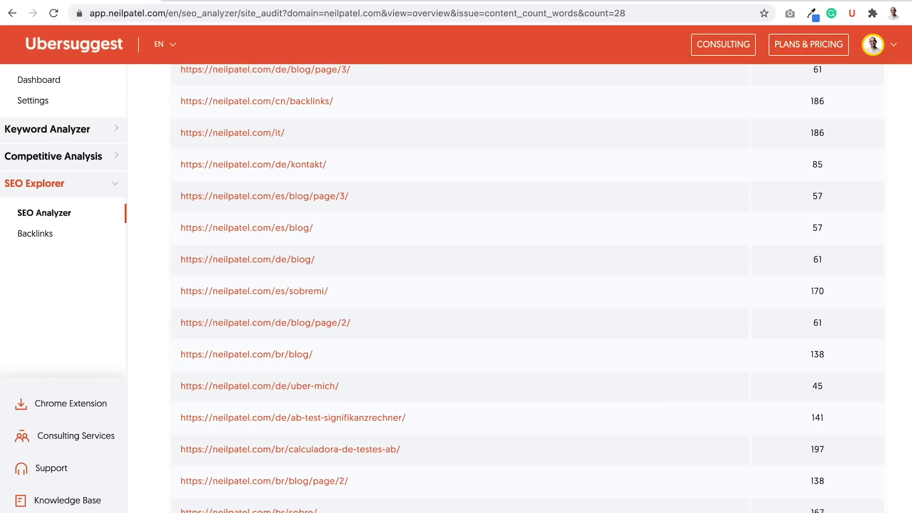
scroll(317, 421, "up", 15)
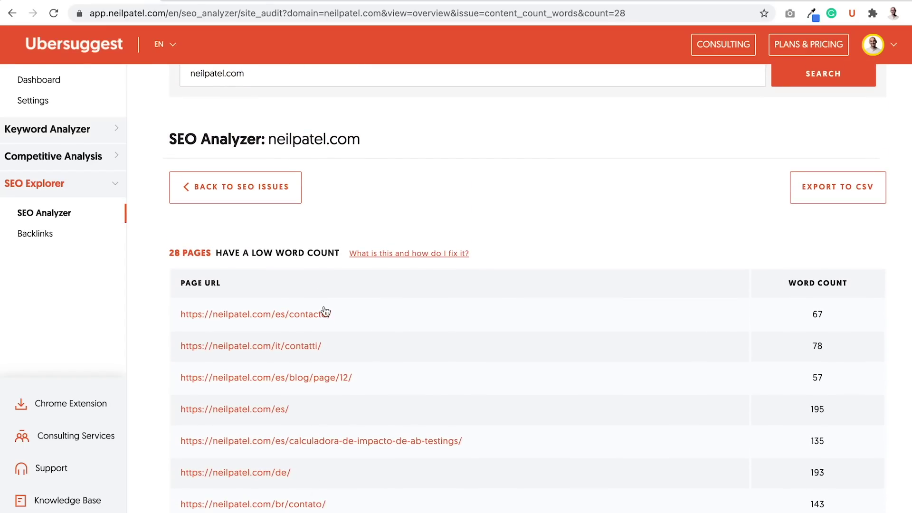
left_click(266, 198)
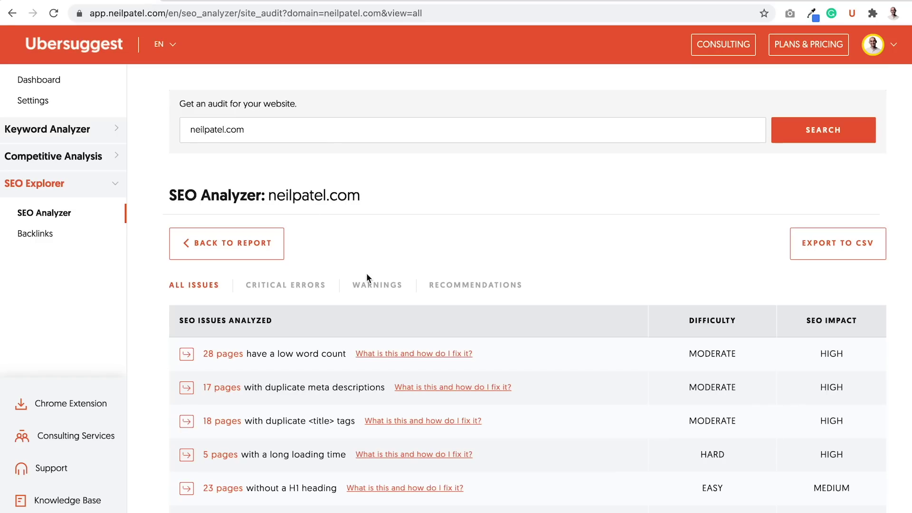
Show only the critical errors and open the list of pages with duplicate meta descriptions.
scroll(366, 279, "down", 2)
scroll(366, 279, "down", 1)
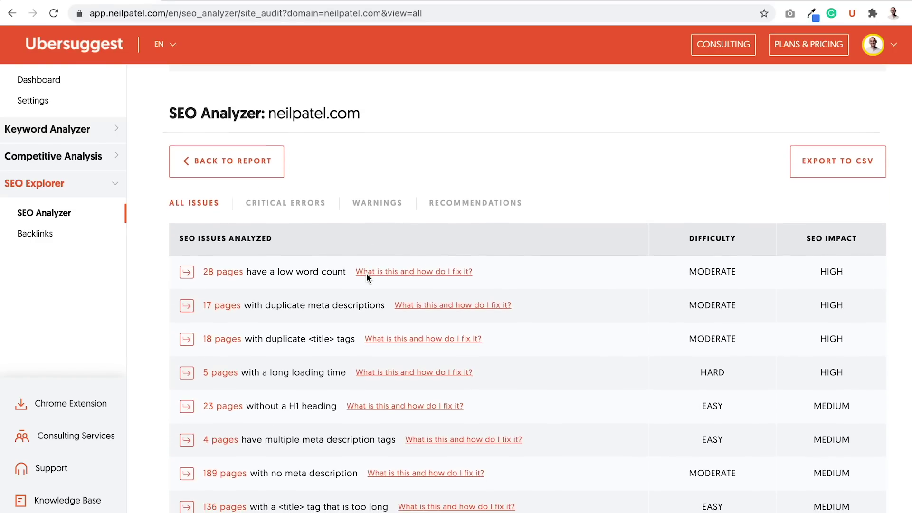
left_click(302, 210)
scroll(301, 266, "down", 2)
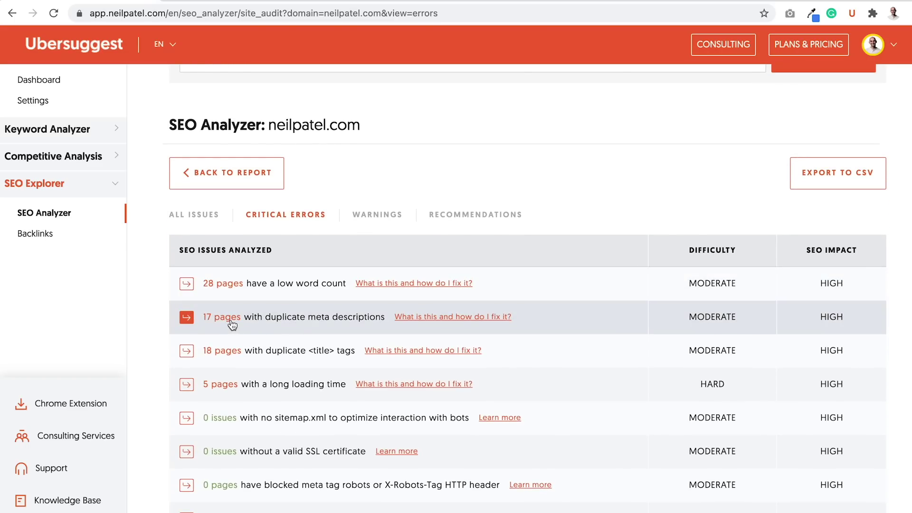
left_click(231, 321)
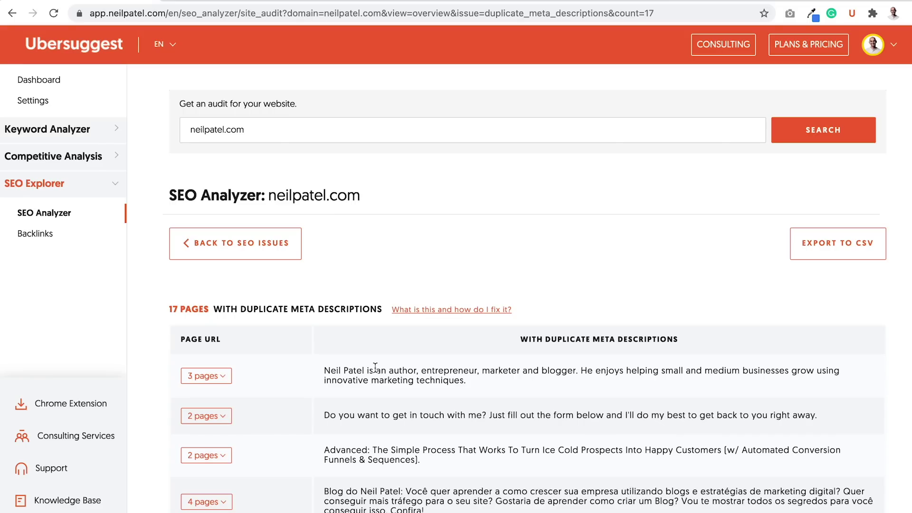
Inspect which pages share the author bio description and which share the "get in touch with me" description, collapsing each group again.
left_click(207, 375)
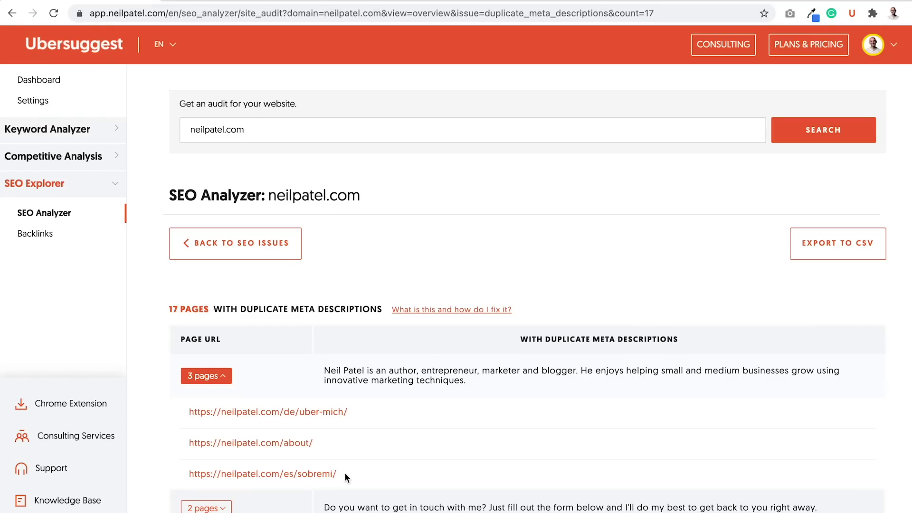
left_click(220, 380)
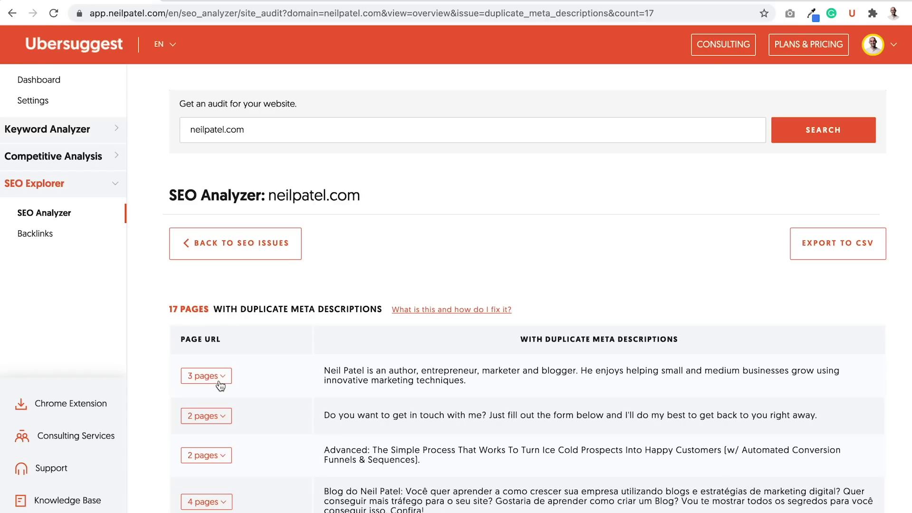
left_click(225, 417)
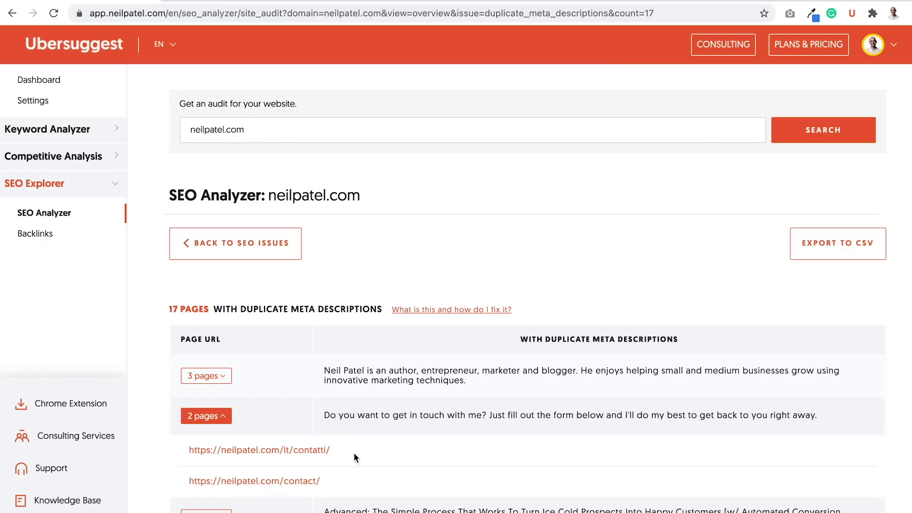
left_click_drag(331, 450, 188, 451)
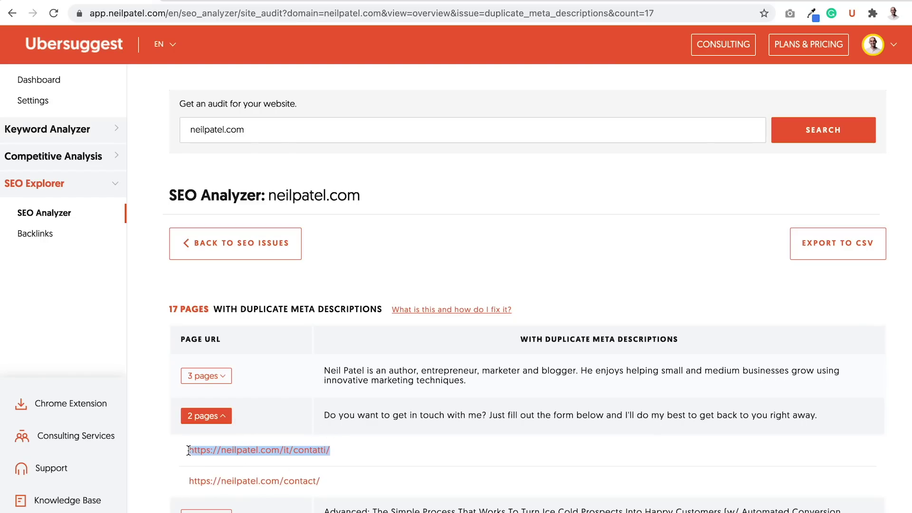
left_click(209, 417)
Inspect the pages sharing the "Want to learn more about SEO" description, collapse the group, and return to the SEO issues list.
scroll(226, 454, "down", 3)
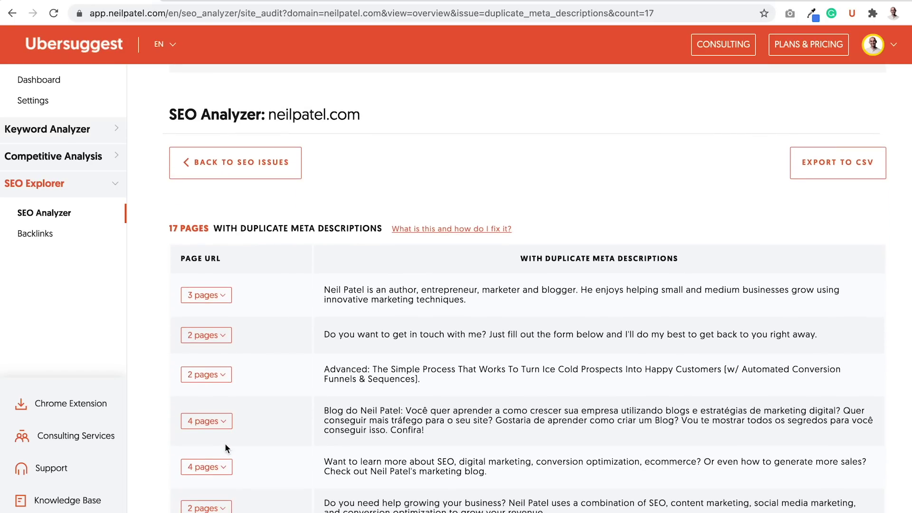
left_click(219, 471)
scroll(252, 446, "down", 2)
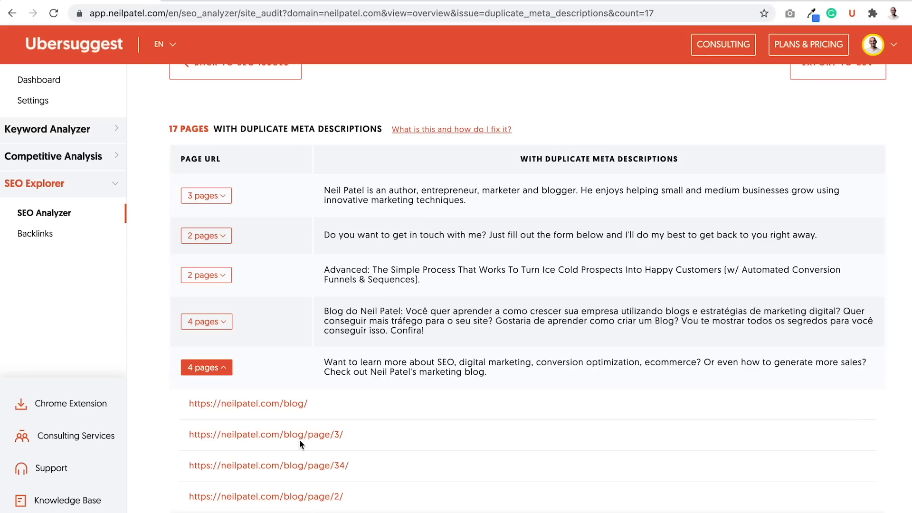
left_click(222, 373)
scroll(218, 373, "up", 2)
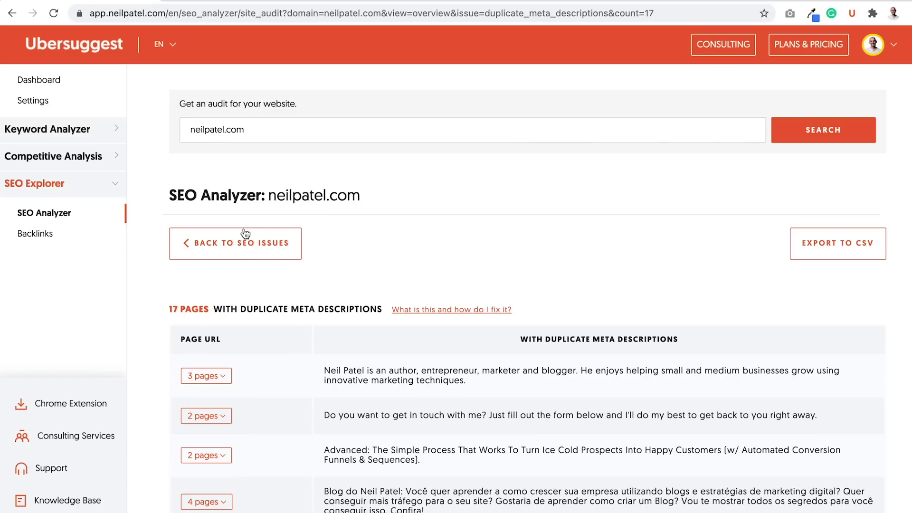
scroll(242, 238, "down", 2)
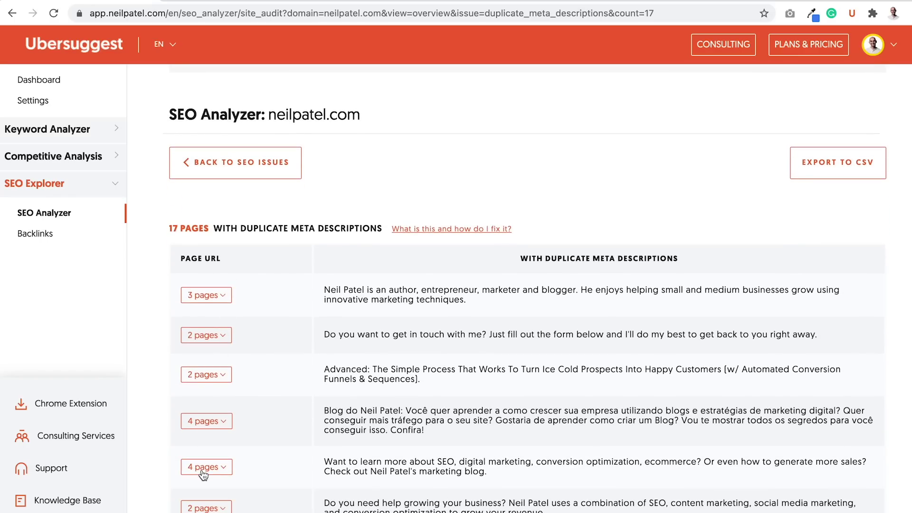
left_click(233, 171)
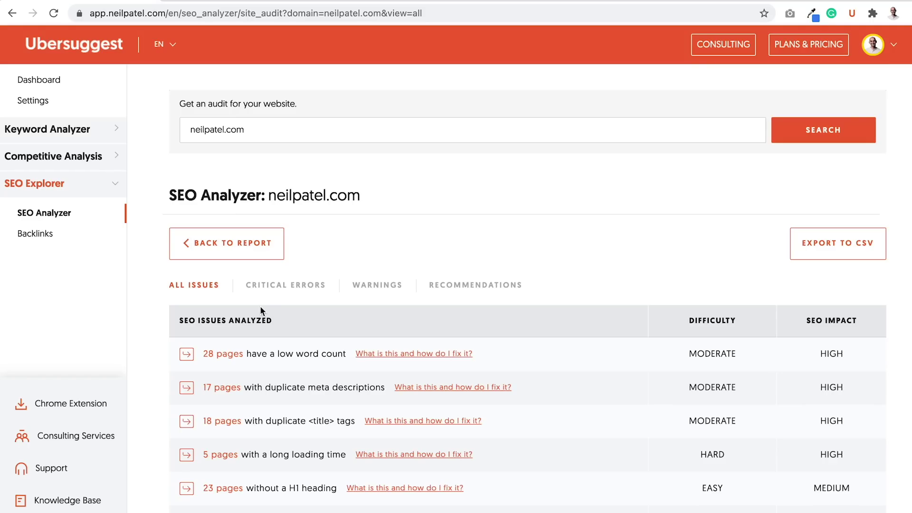
Open the duplicate title tags issue and inspect the pages titled "Blog Neil Patel's Digital Marketing Blog", collapsing the group again.
scroll(260, 306, "down", 2)
left_click(222, 355)
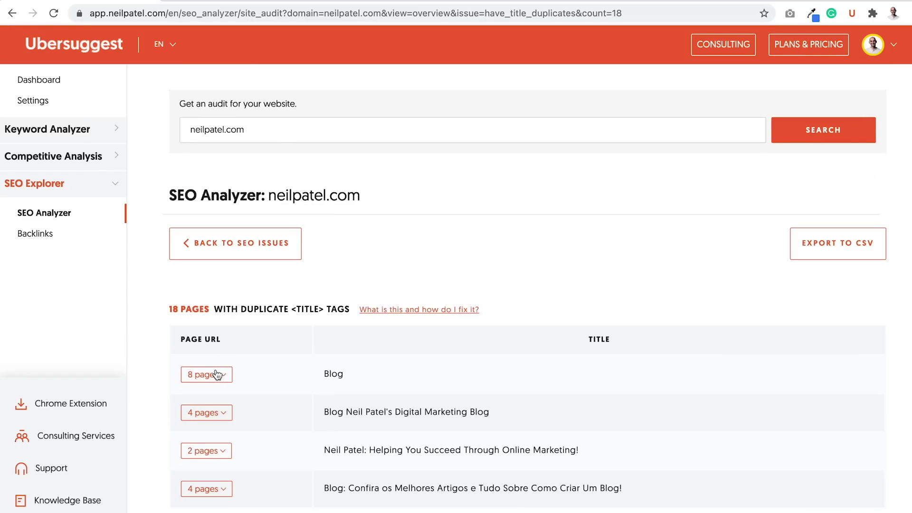
left_click(217, 412)
scroll(252, 399, "down", 3)
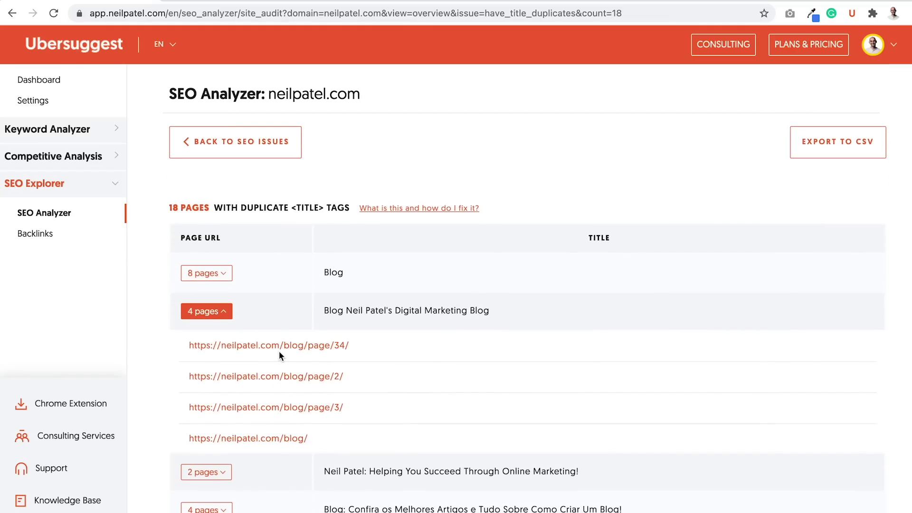
left_click(216, 311)
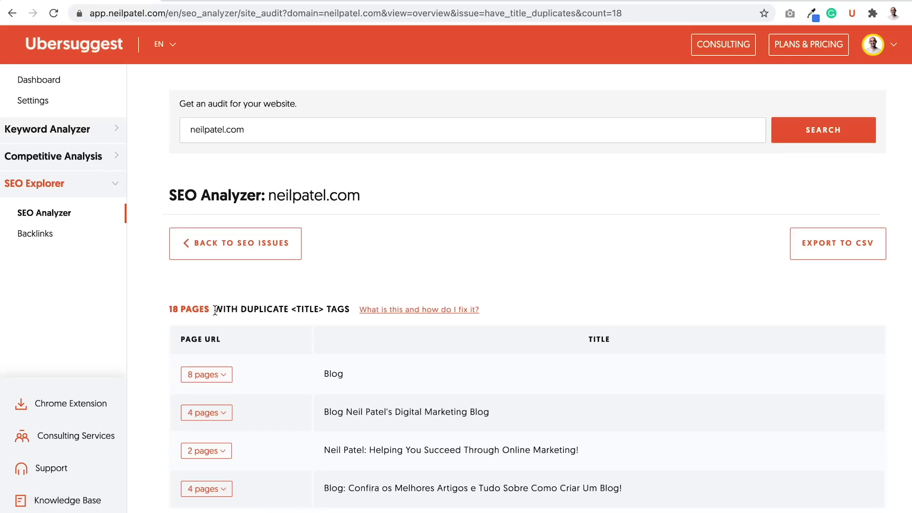
Inspect the pages sharing the "Helping You Succeed Through Online Marketing!" title, collapse the group, and return to the SEO issues list.
left_click(224, 451)
scroll(259, 380, "down", 1)
left_click(228, 412)
left_click(256, 254)
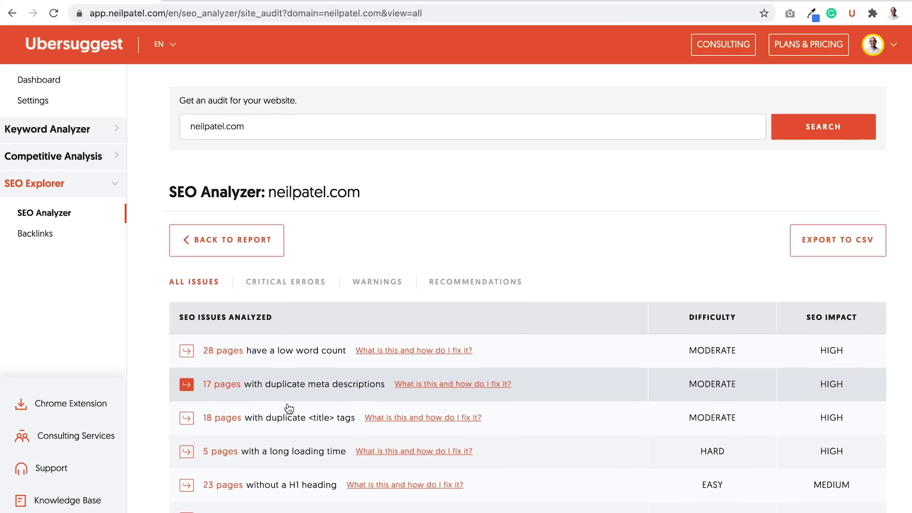
Look through all SEO issues and the warnings only, and return to the overview of the neilpatel.com audit report.
scroll(289, 379, "down", 3)
scroll(289, 403, "down", 1)
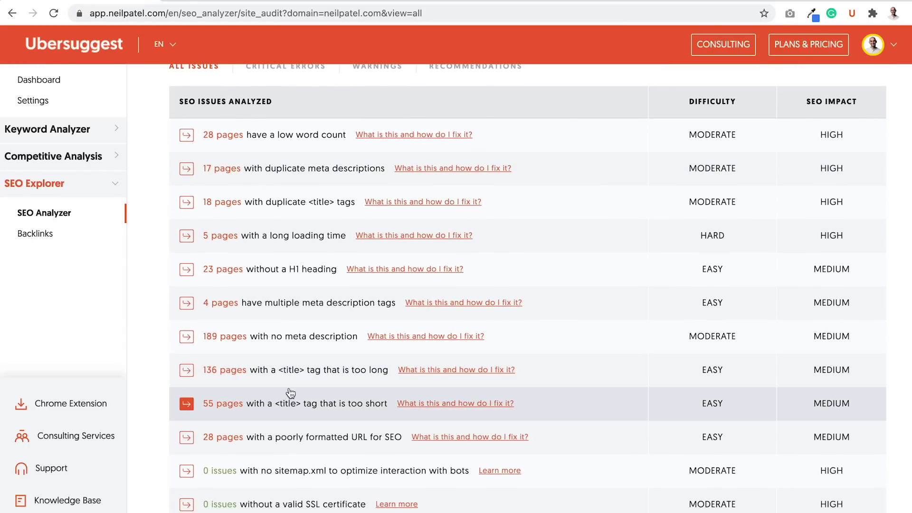
scroll(328, 148, "up", 2)
left_click(392, 184)
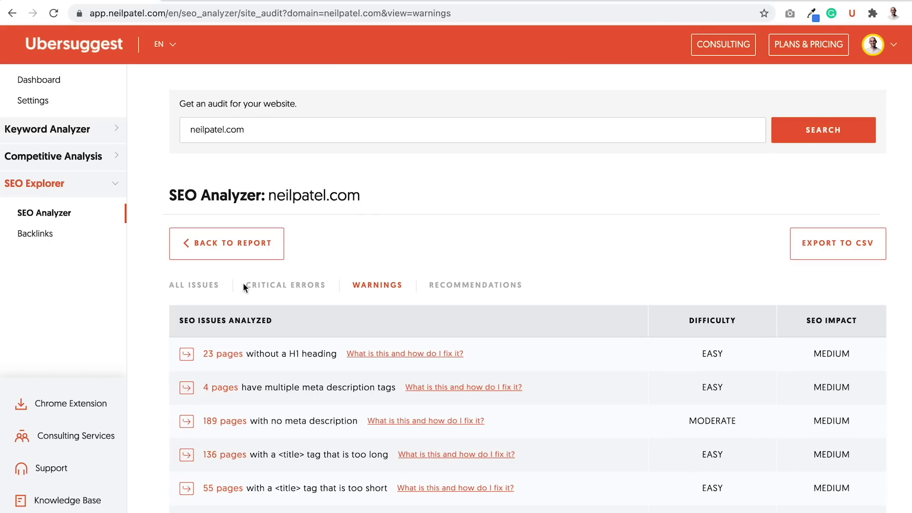
left_click(222, 243)
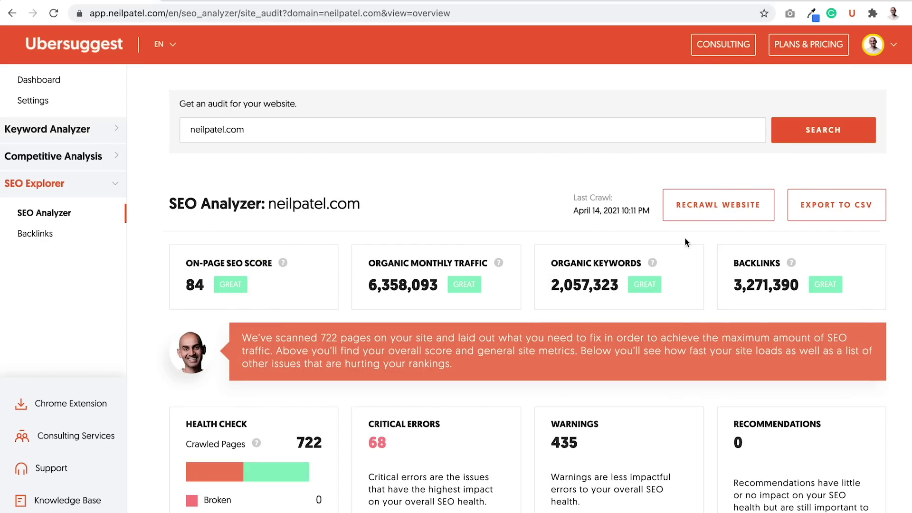
scroll(557, 309, "down", 1)
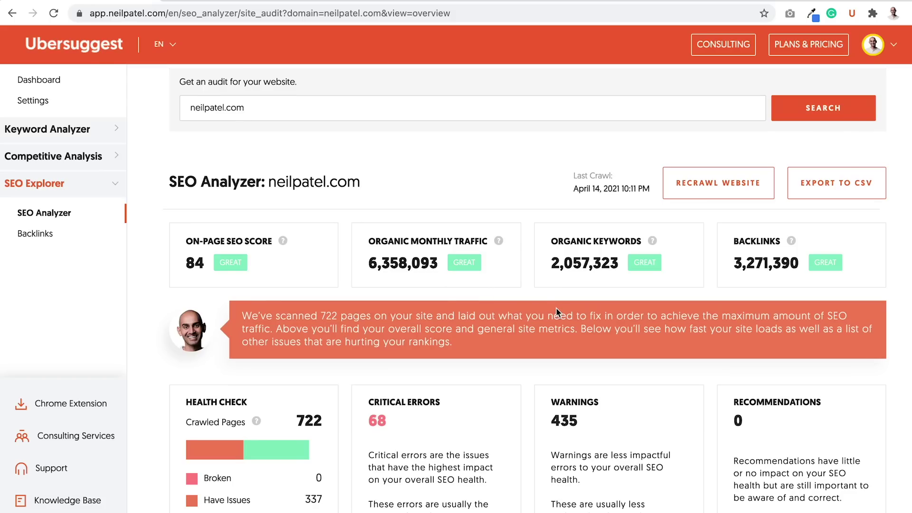